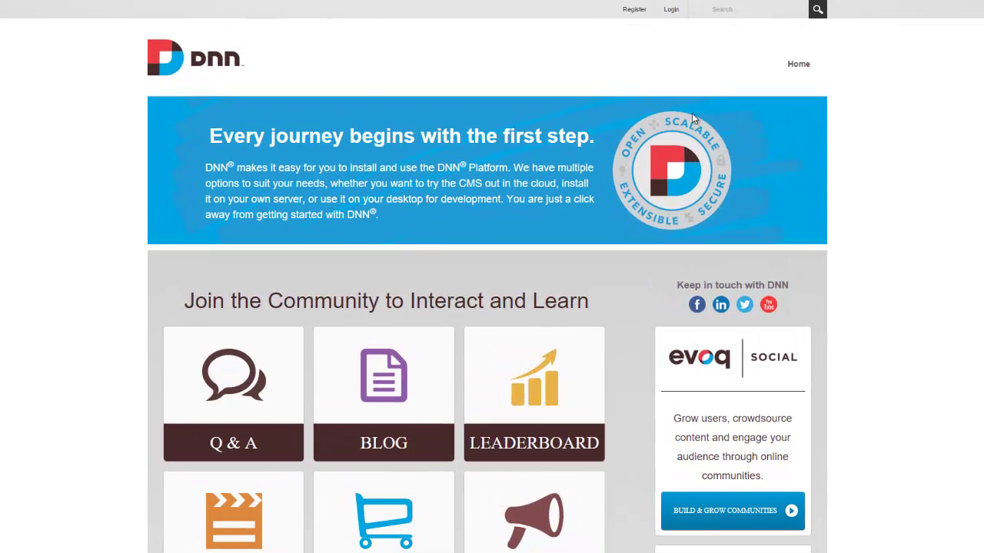
# Log in to the site as host with the account password
pyautogui.click(681, 13)
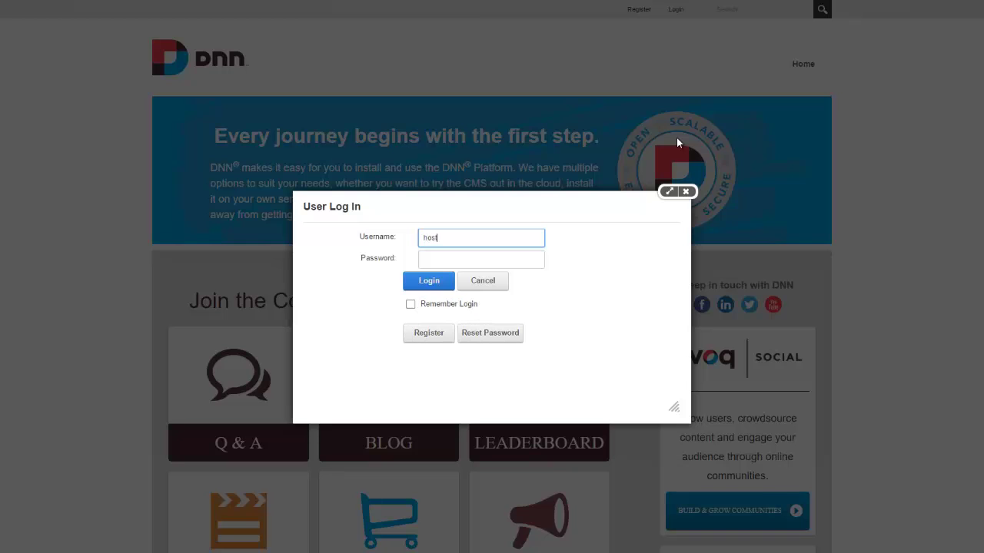
pyautogui.press('Tab')
pyautogui.write('p')
pyautogui.press('Return')
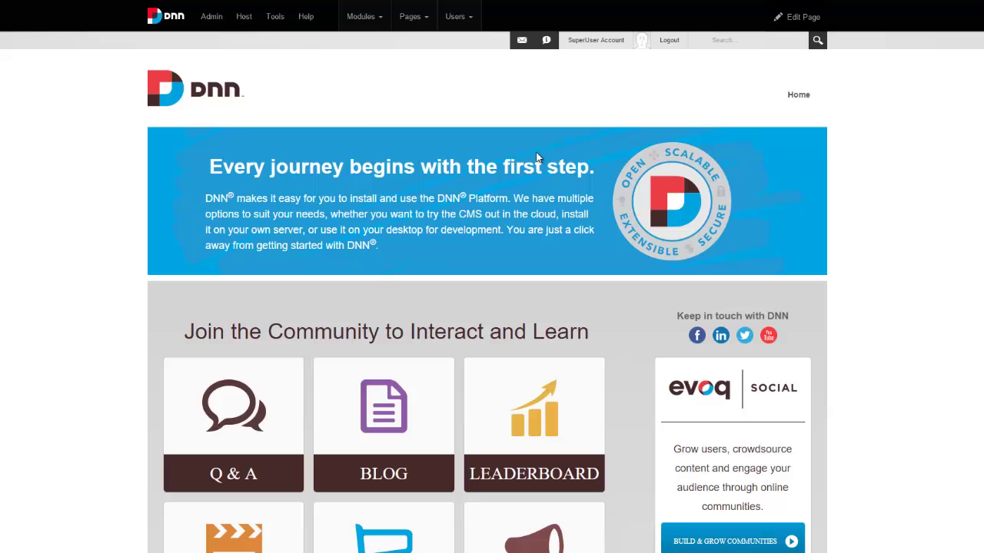
# Open the host-level Extensions page and start the Install Extension Wizard to browse for a package file
pyautogui.moveTo(243, 18)
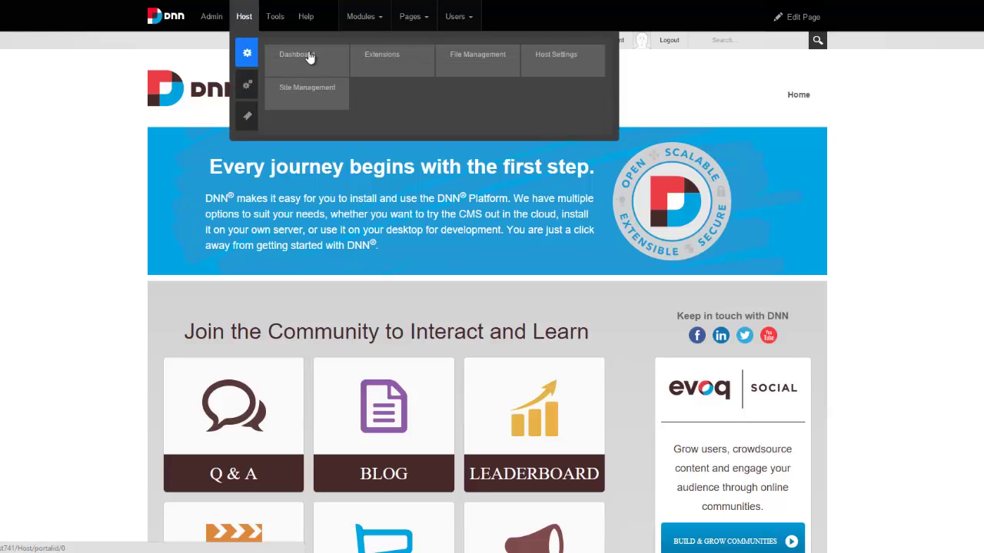
pyautogui.click(375, 57)
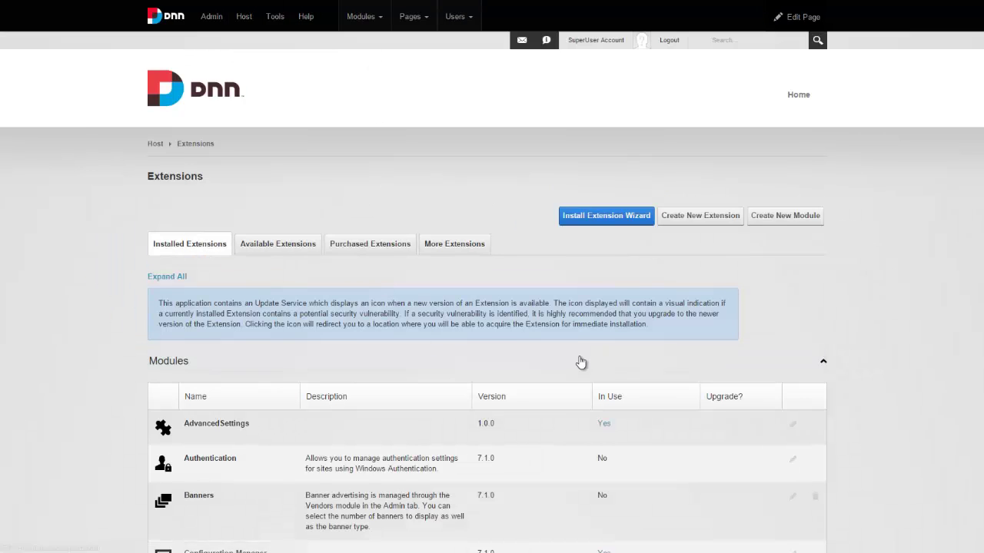
pyautogui.click(614, 216)
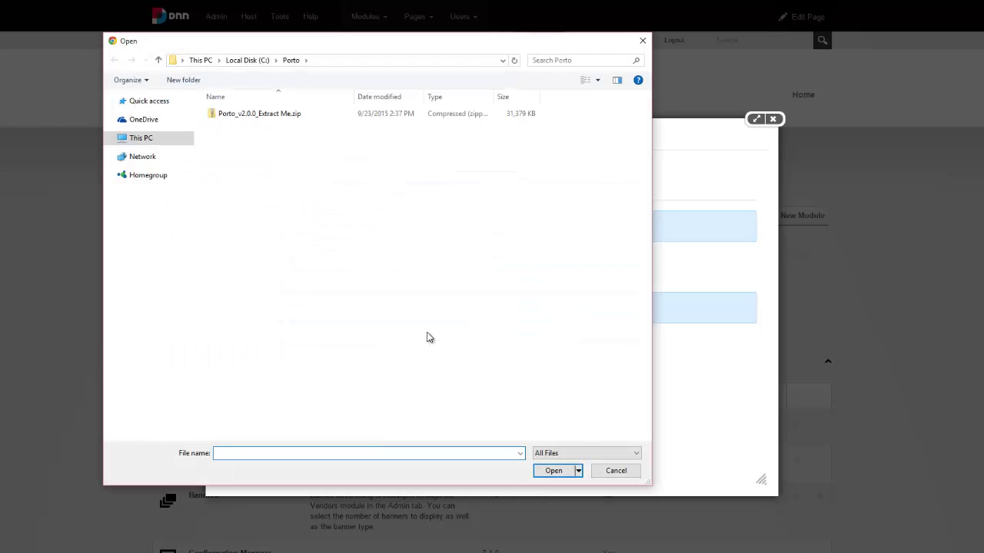
# Extract Porto_v2.0.0_Extract Me.zip into its own folder within the Porto directory
pyautogui.click(281, 118)
pyautogui.click(289, 163)
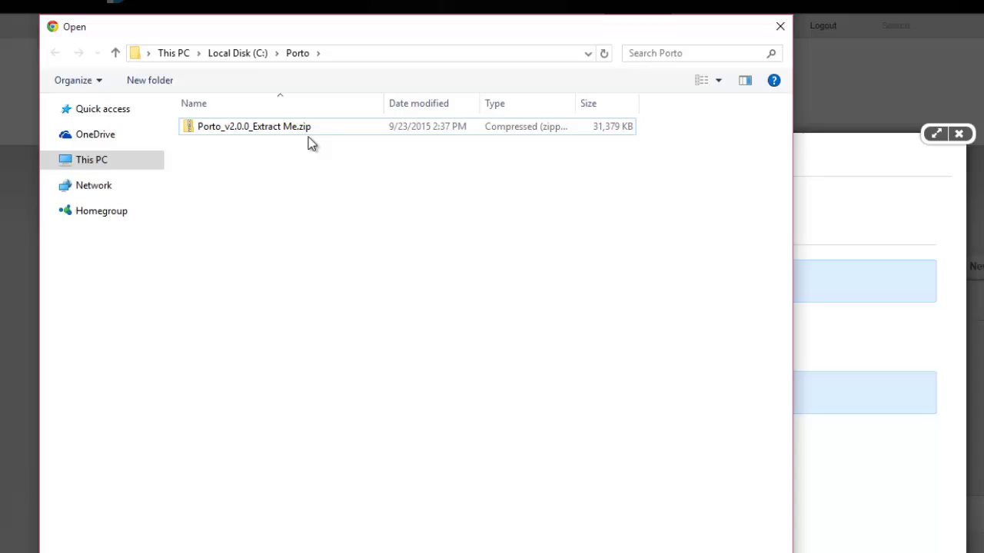
pyautogui.rightClick(303, 146)
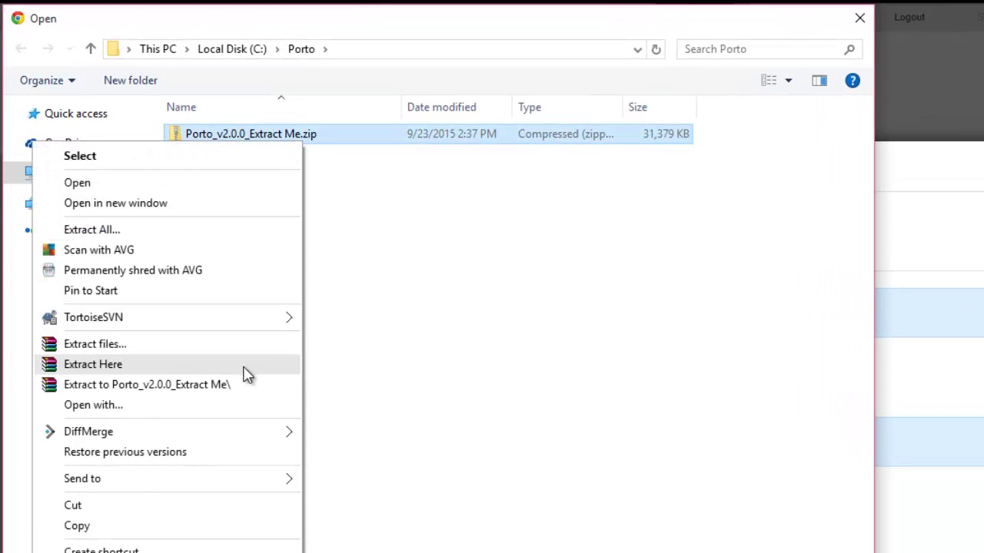
pyautogui.click(240, 392)
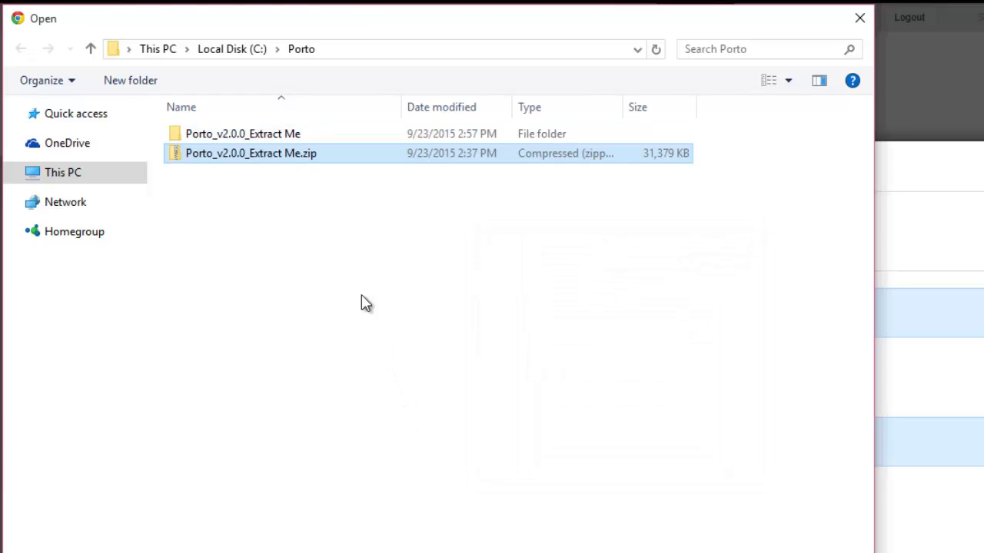
# Choose Porto_2.0.0_DNN730_Install.zip from the extracted Install Files folder as the extension package
pyautogui.doubleClick(282, 139)
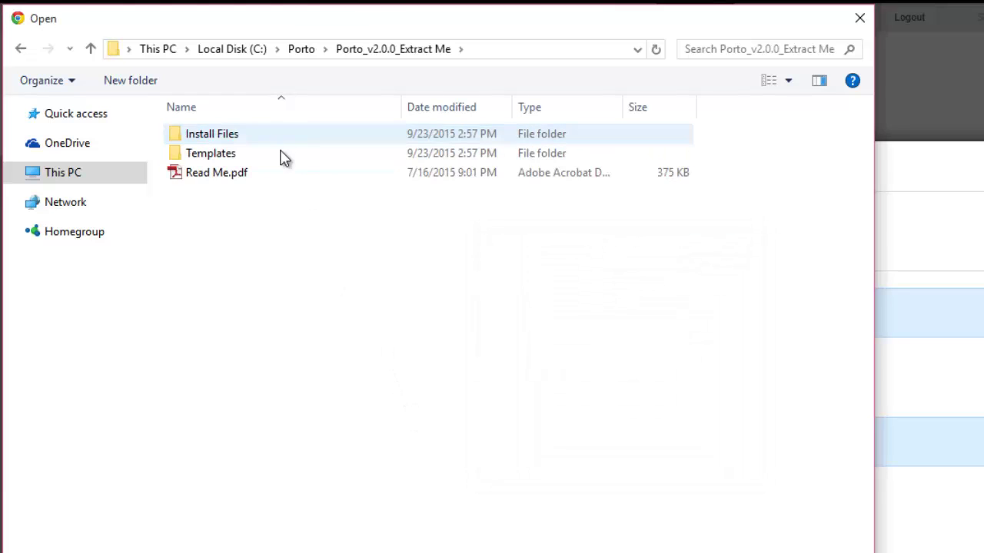
pyautogui.doubleClick(238, 141)
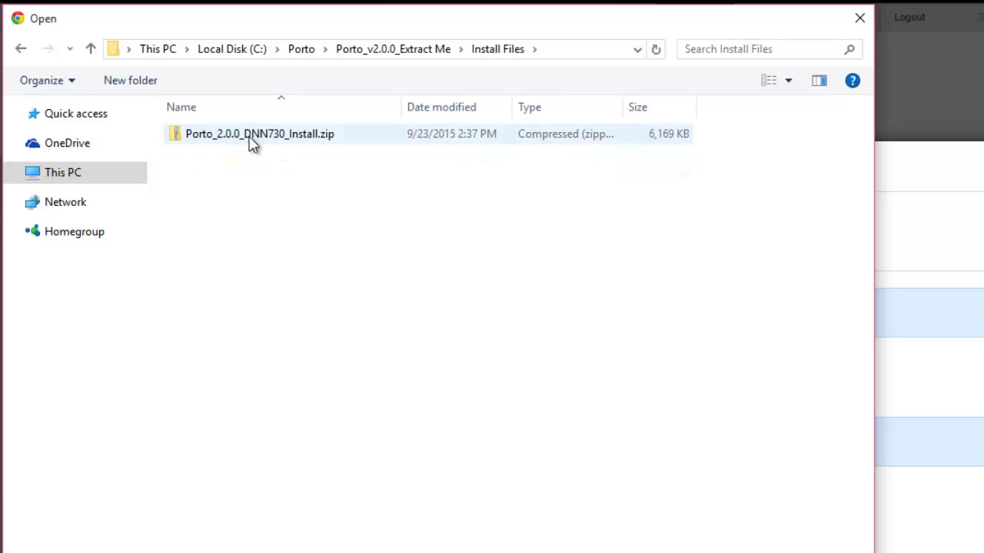
pyautogui.doubleClick(283, 138)
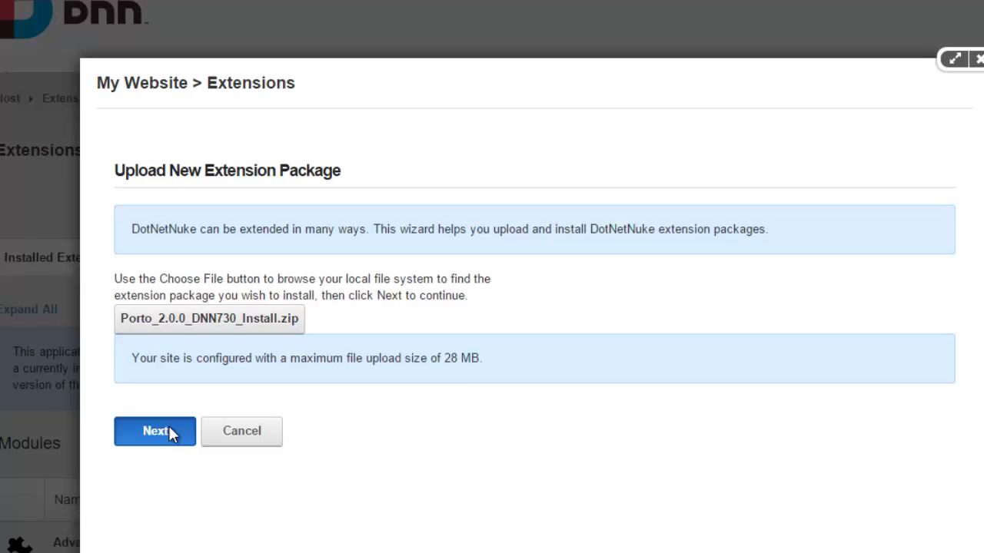
# Upload the Porto package and continue through its package information and release notes to the license agreement
pyautogui.click(169, 428)
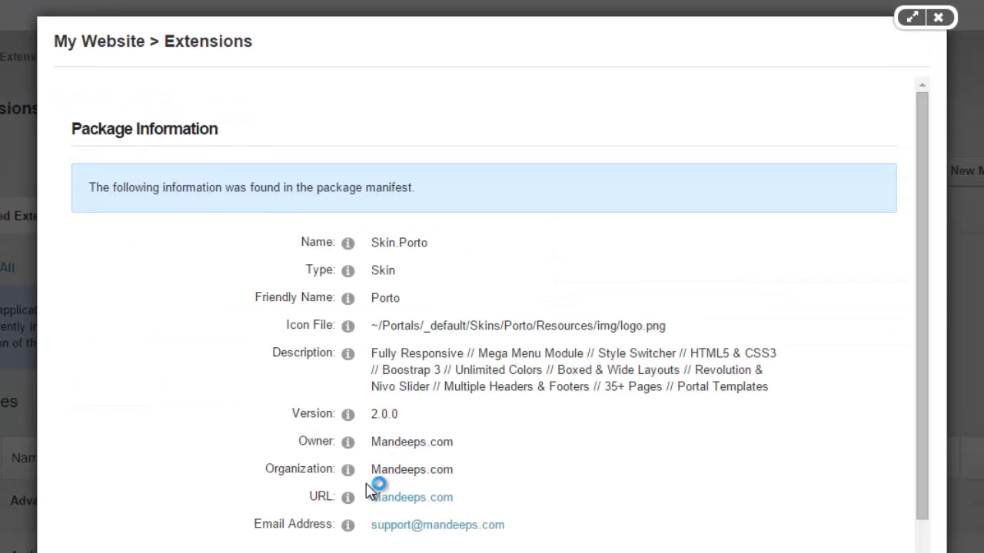
pyautogui.click(119, 525)
pyautogui.scroll(-10, 270, 428)
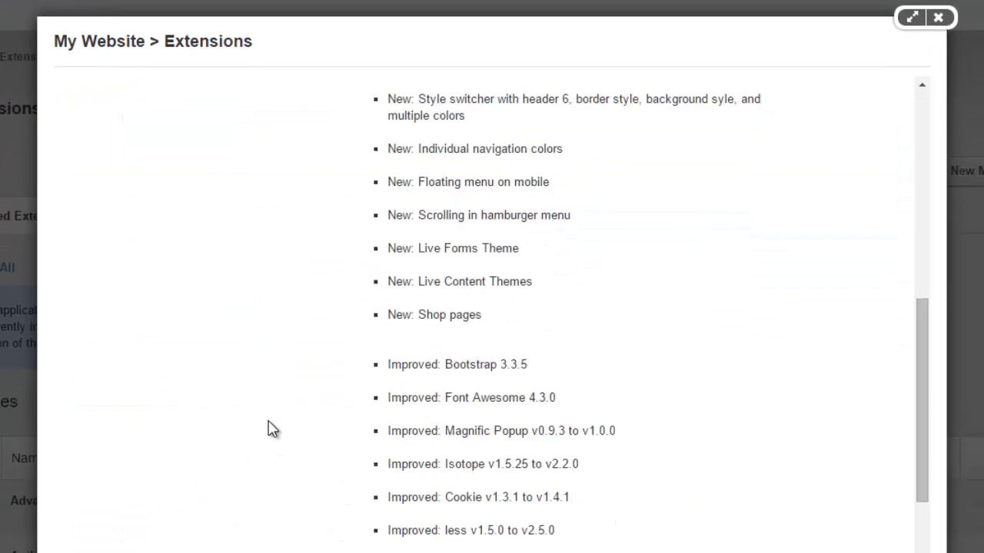
pyautogui.click(125, 525)
pyautogui.scroll(-15, 241, 398)
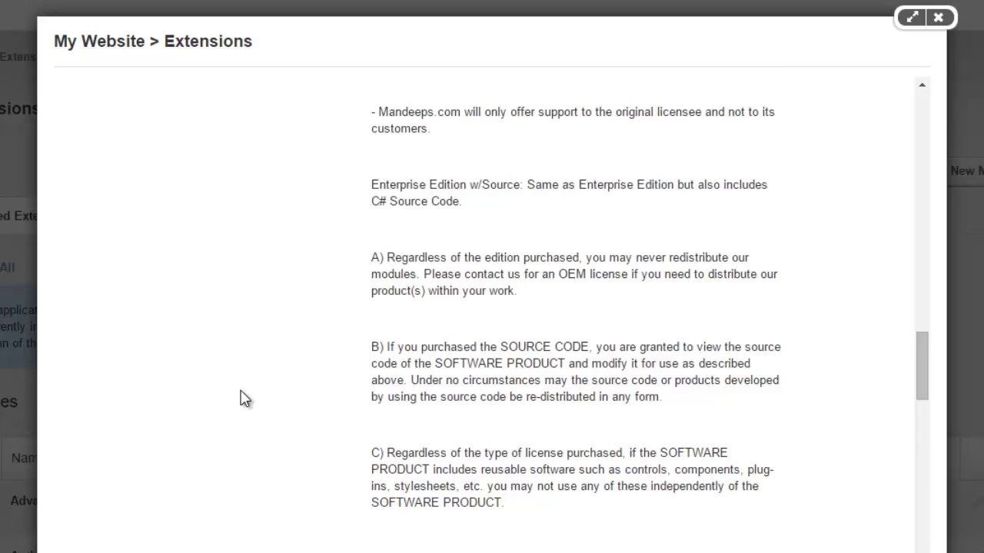
# Accept the license, install the Porto skin package, and return from the installation report to the Extensions page
pyautogui.click(383, 475)
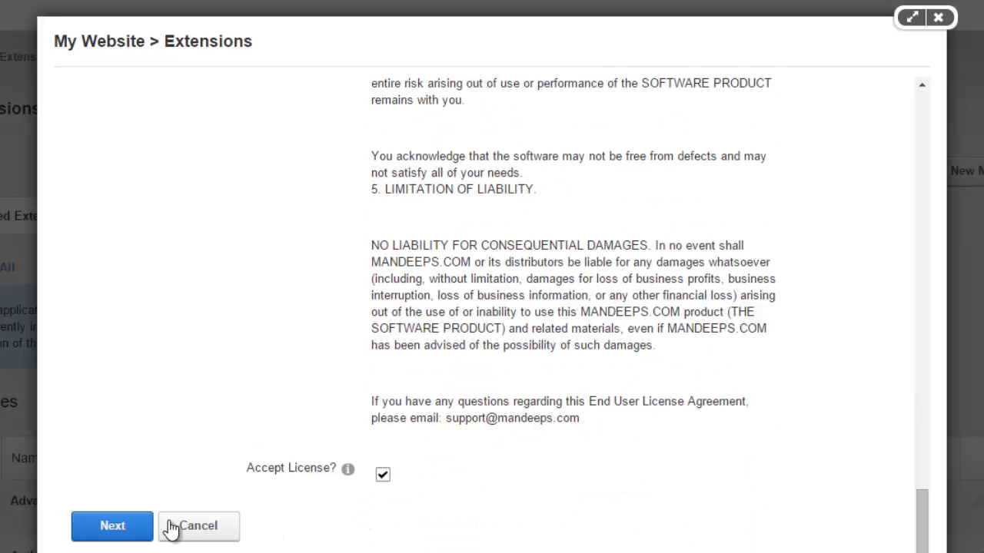
pyautogui.click(131, 526)
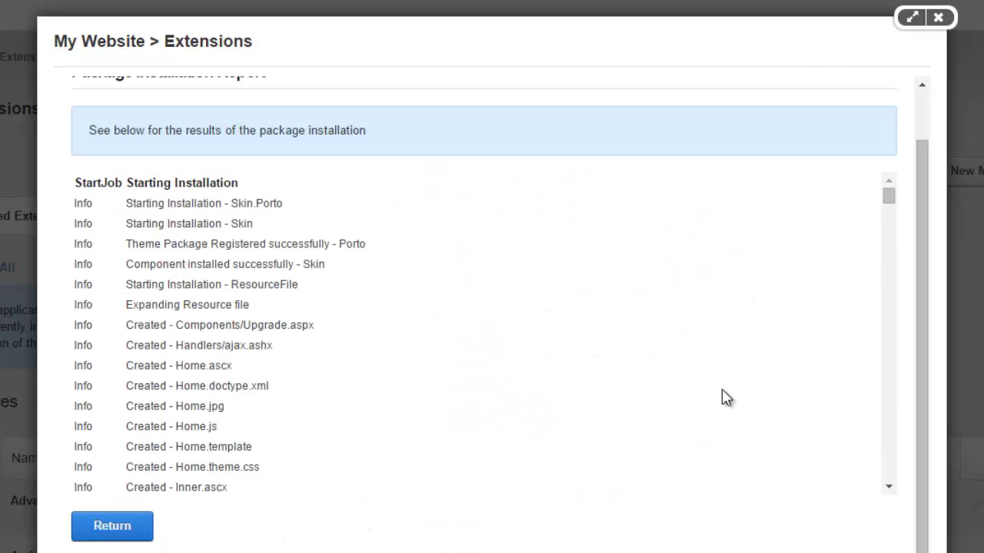
pyautogui.moveTo(890, 212); pyautogui.dragTo(804, 550)
pyautogui.click(119, 536)
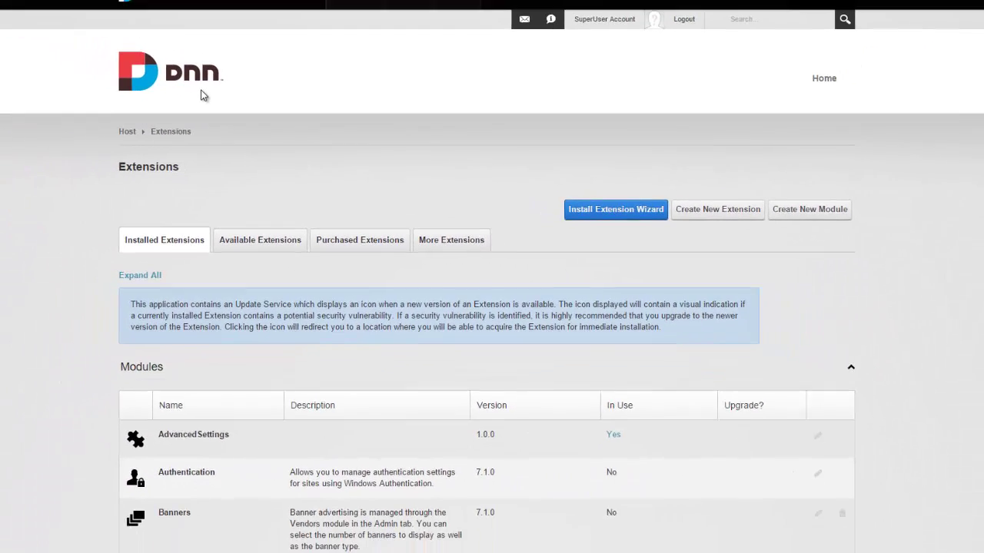
# Open the site's Theme Editor from the admin pages and select Porto as the theme to show
pyautogui.click(216, 98)
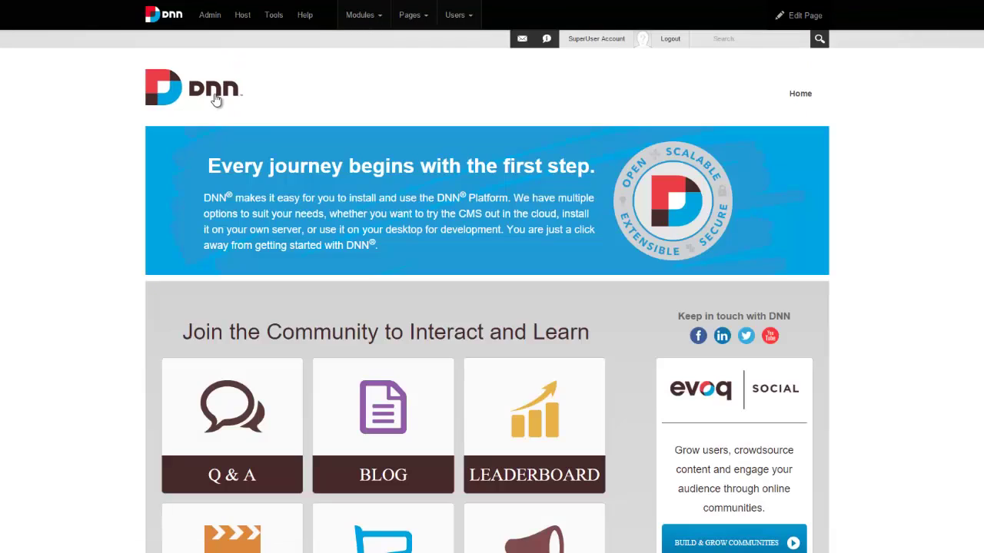
pyautogui.moveTo(211, 15)
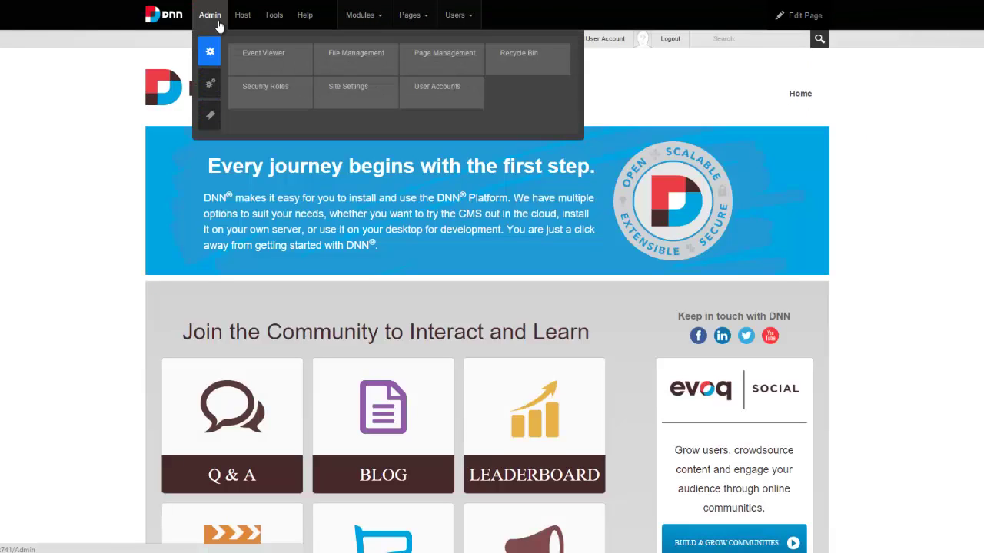
pyautogui.moveTo(211, 81)
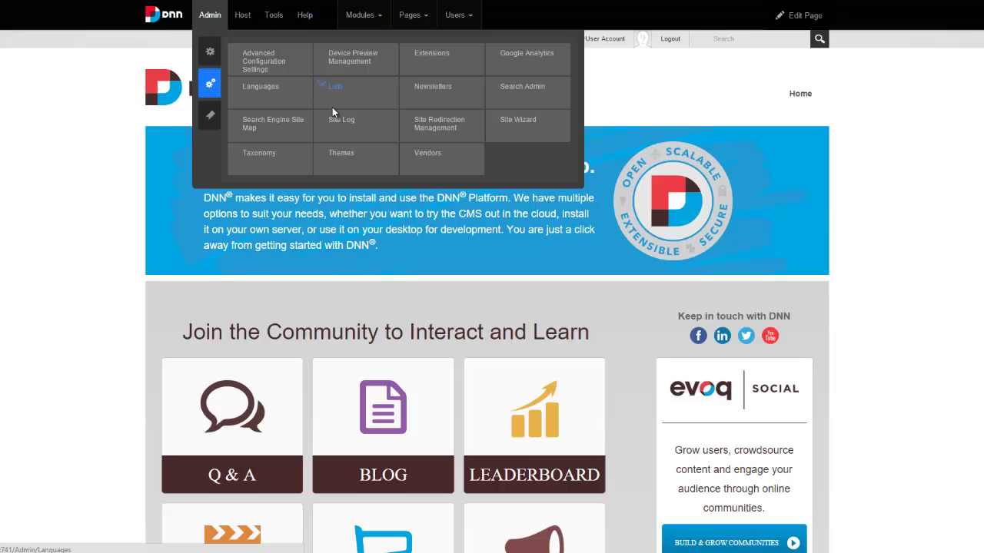
pyautogui.click(344, 153)
pyautogui.scroll(-1, 438, 184)
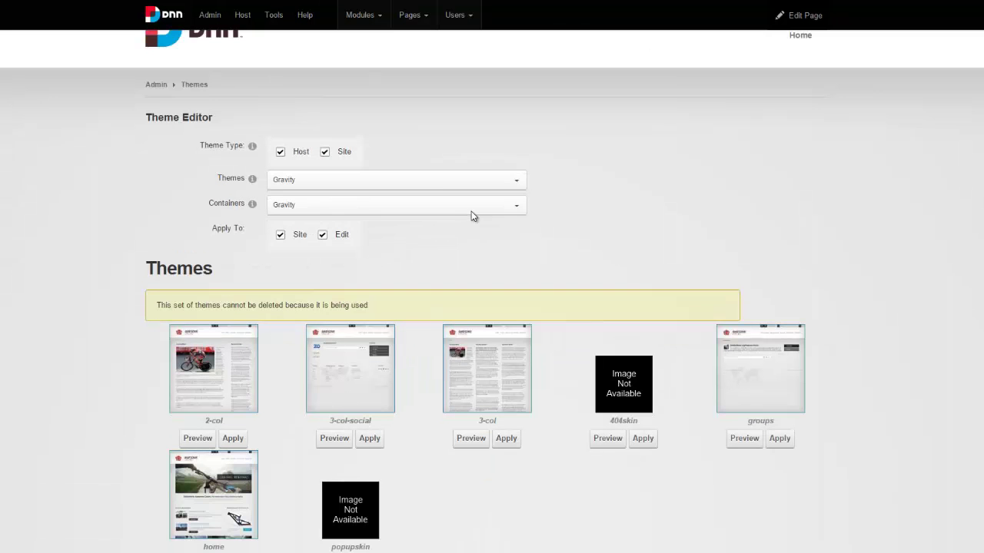
pyautogui.click(434, 185)
pyautogui.click(399, 284)
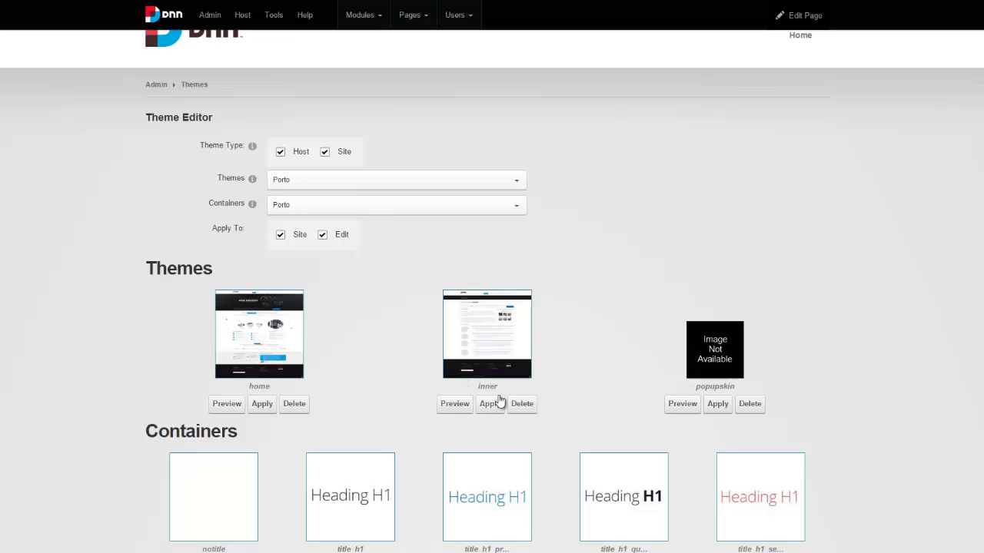
# Examine the skins and title container styles included in the Porto theme
pyautogui.scroll(-2, 452, 361)
pyautogui.scroll(-8, 452, 361)
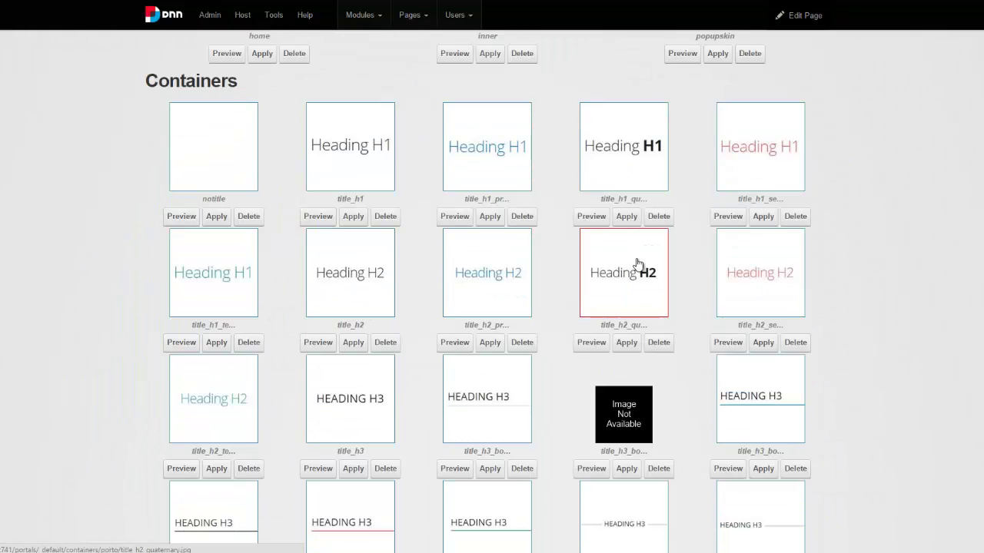
pyautogui.scroll(-5, 419, 200)
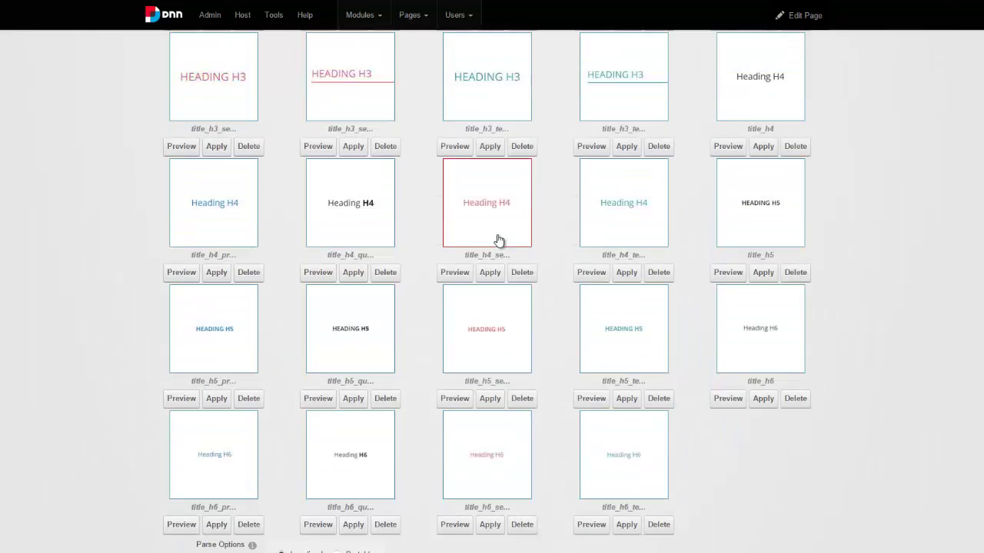
pyautogui.scroll(8, 499, 241)
pyautogui.scroll(6, 463, 235)
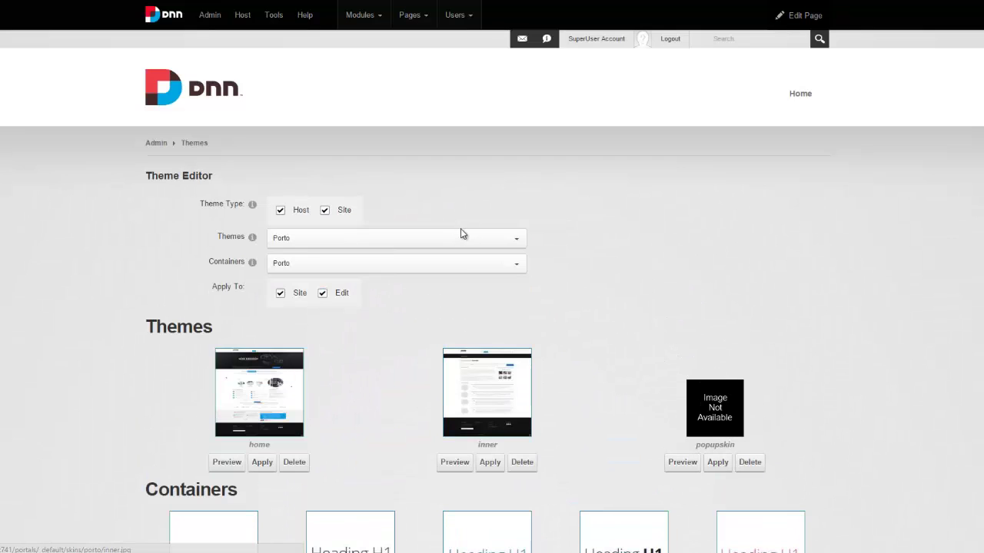
pyautogui.scroll(-1, 422, 351)
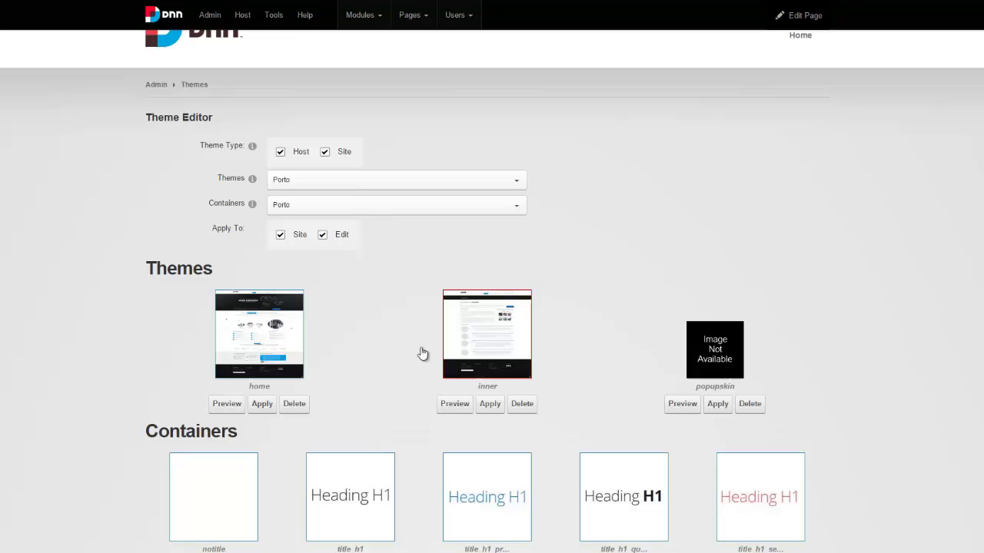
pyautogui.scroll(1, 408, 344)
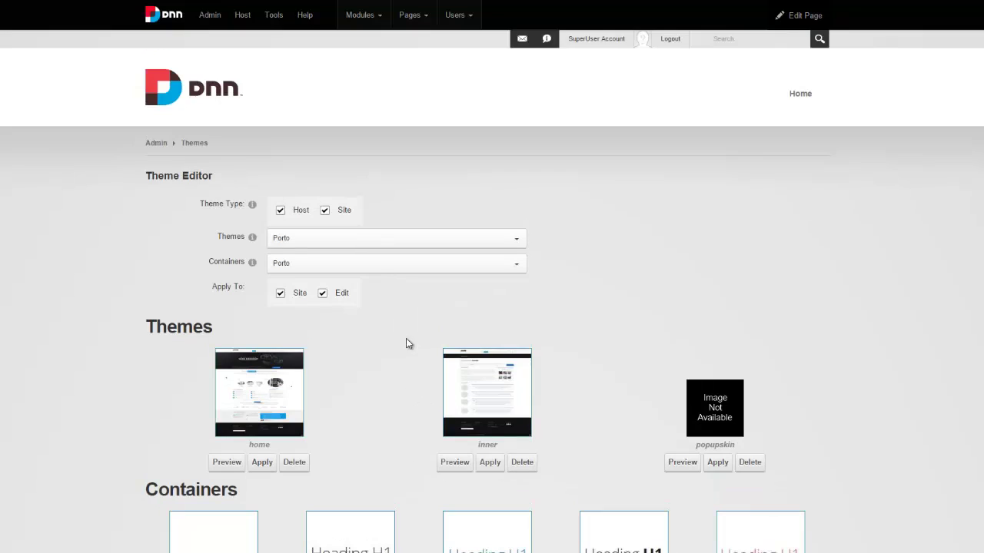
# Return to the Home page and open its page settings at the advanced appearance options
pyautogui.click(232, 99)
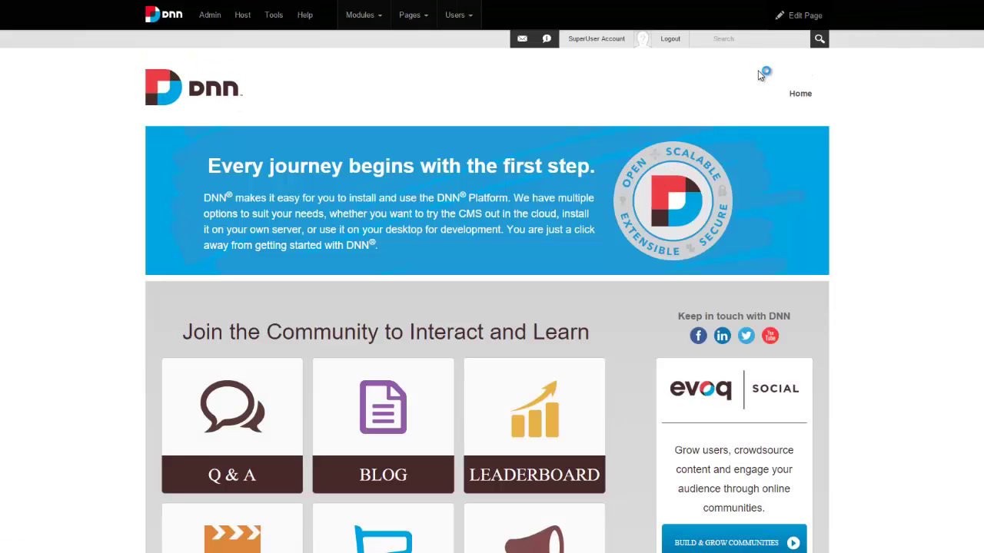
pyautogui.moveTo(803, 17)
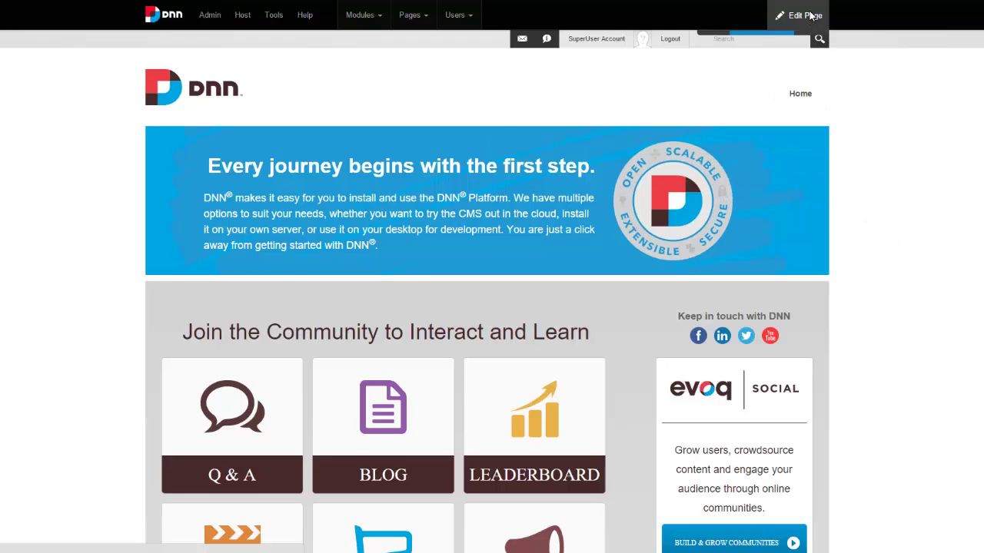
pyautogui.click(758, 151)
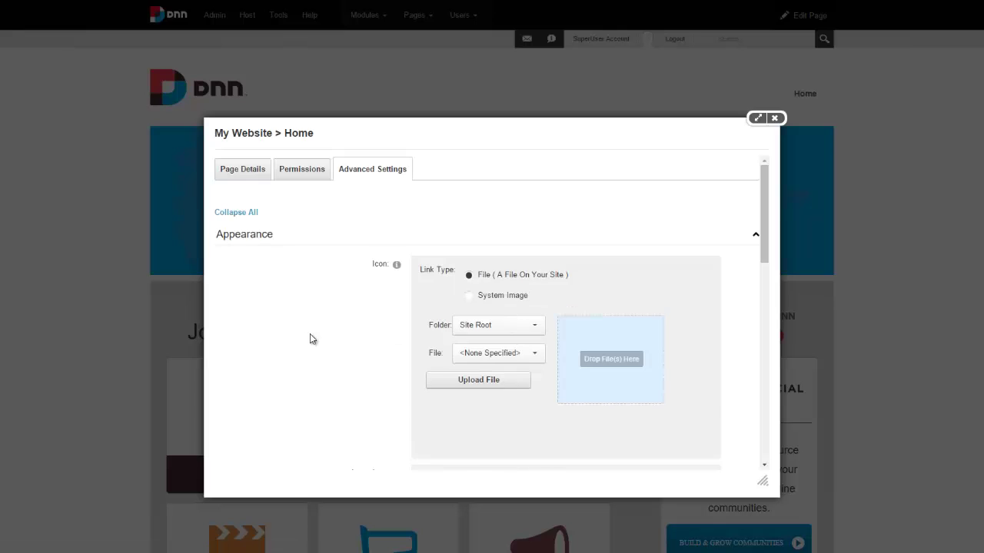
# Set the Home page's Page Theme to Host: Porto - Home
pyautogui.scroll(-5, 314, 334)
pyautogui.scroll(-1, 317, 332)
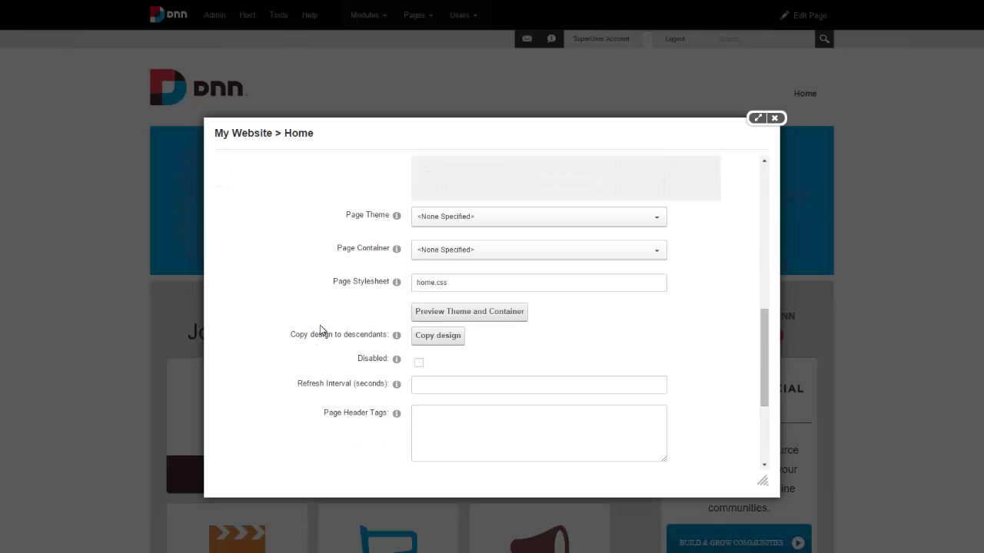
pyautogui.click(490, 217)
pyautogui.scroll(-3, 488, 297)
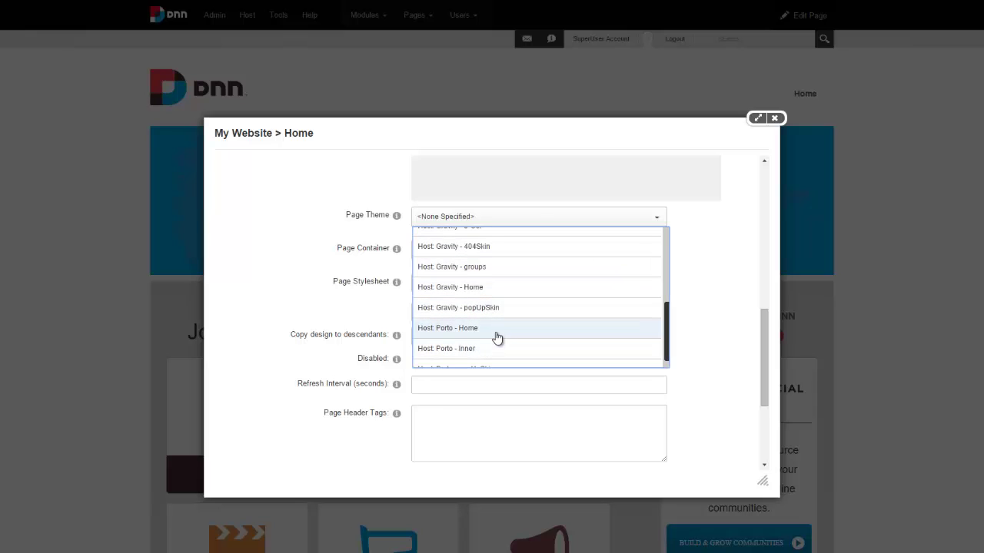
pyautogui.scroll(-1, 496, 338)
pyautogui.click(498, 319)
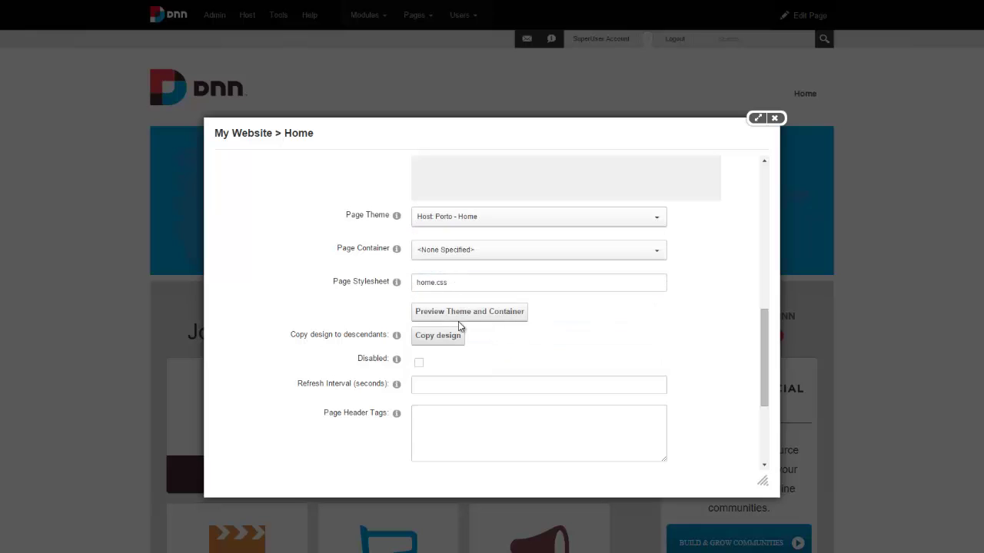
# Set the Home page's Page Container to Host: Porto - Title_h2 and save the page settings
pyautogui.click(515, 253)
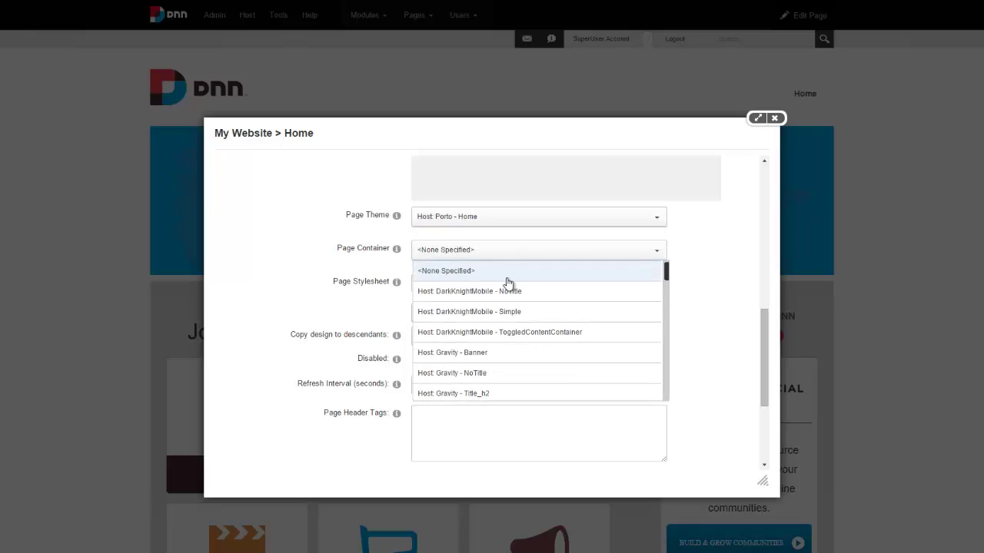
pyautogui.scroll(-5, 507, 344)
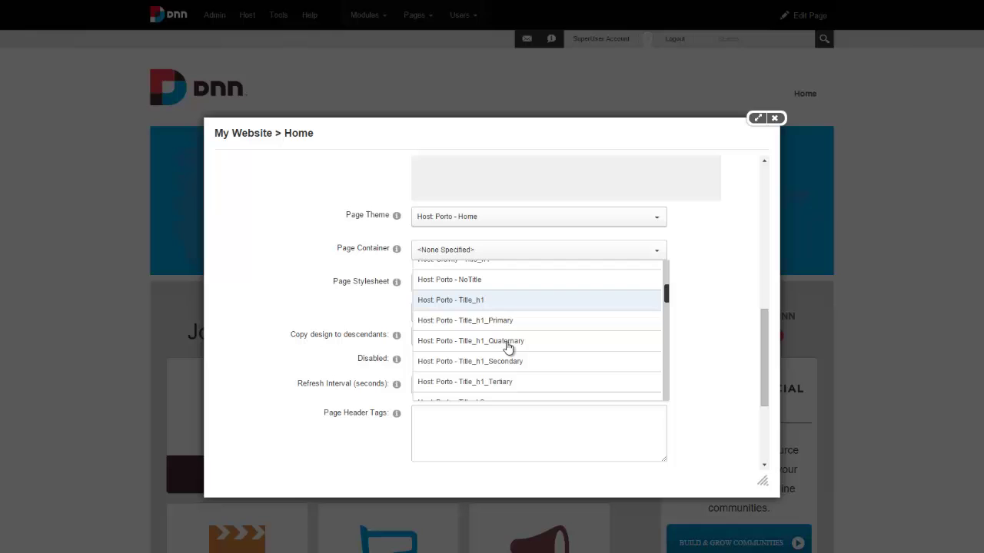
pyautogui.scroll(-2, 509, 326)
pyautogui.click(505, 351)
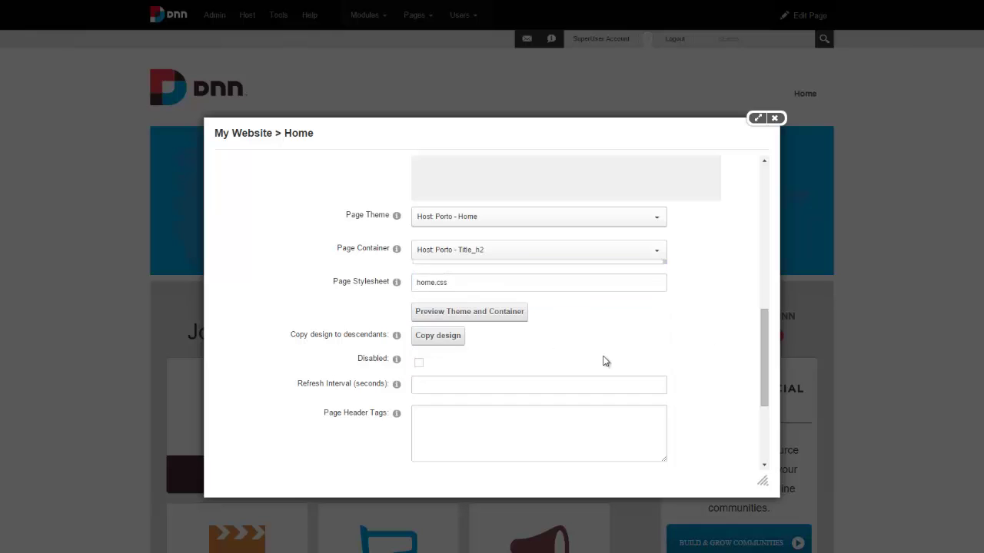
pyautogui.scroll(-3, 586, 380)
pyautogui.click(241, 393)
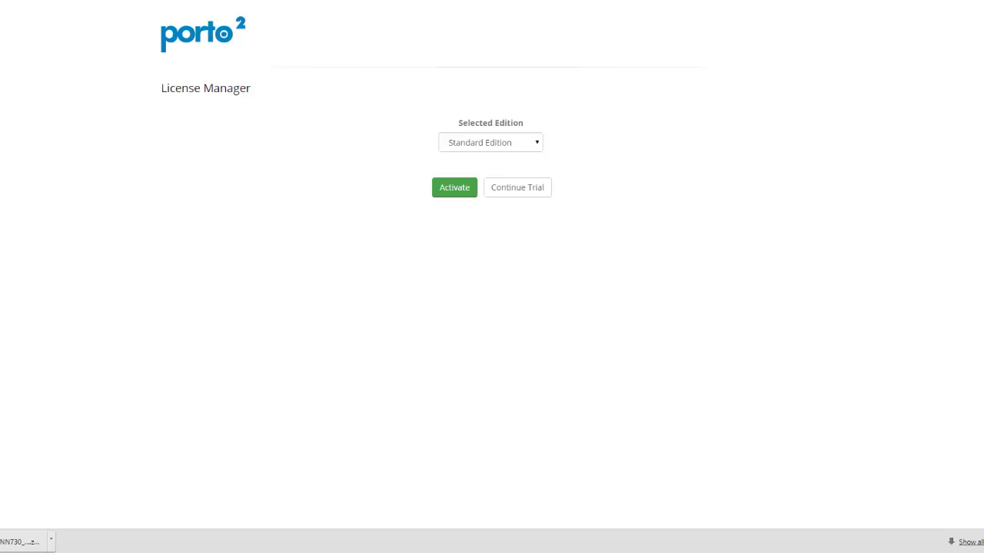
# Check the available editions in Porto's License Manager, keep Standard Edition selected, and continue in trial mode
pyautogui.press('BackSpace')
pyautogui.press('Return')
pyautogui.click(539, 144)
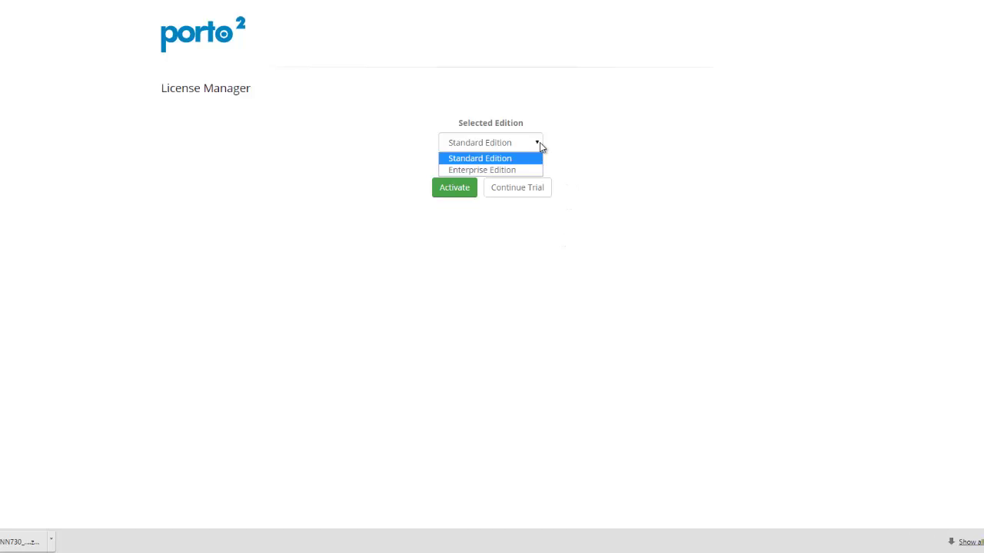
pyautogui.click(540, 146)
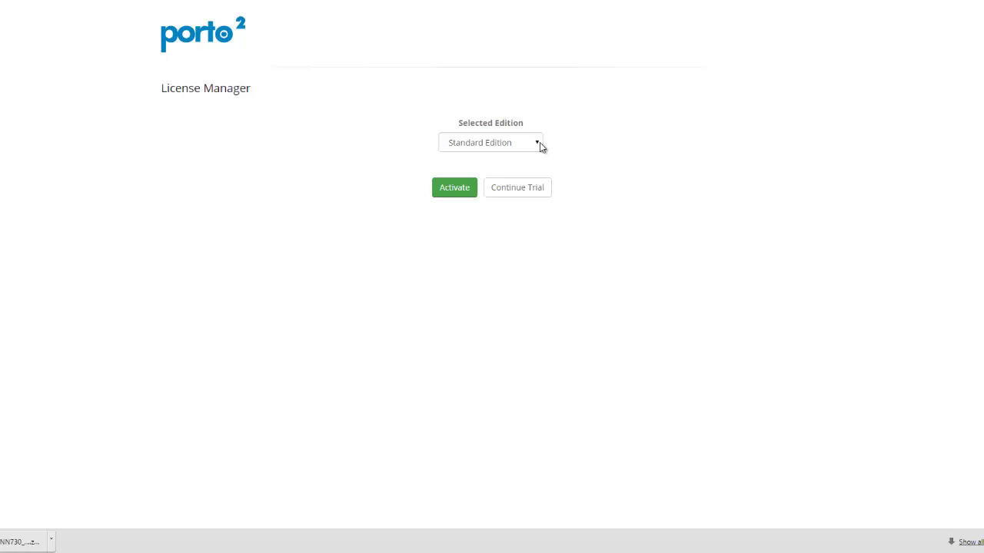
pyautogui.click(535, 200)
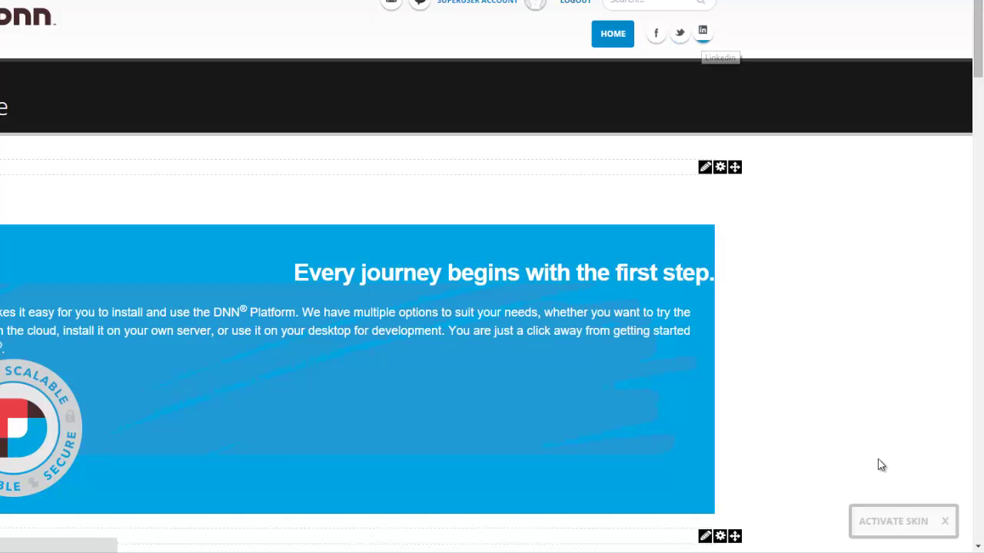
# Start activating the Porto skin's Standard Edition and request an activation key for this install with the e-mail used for the purchase
pyautogui.click(893, 521)
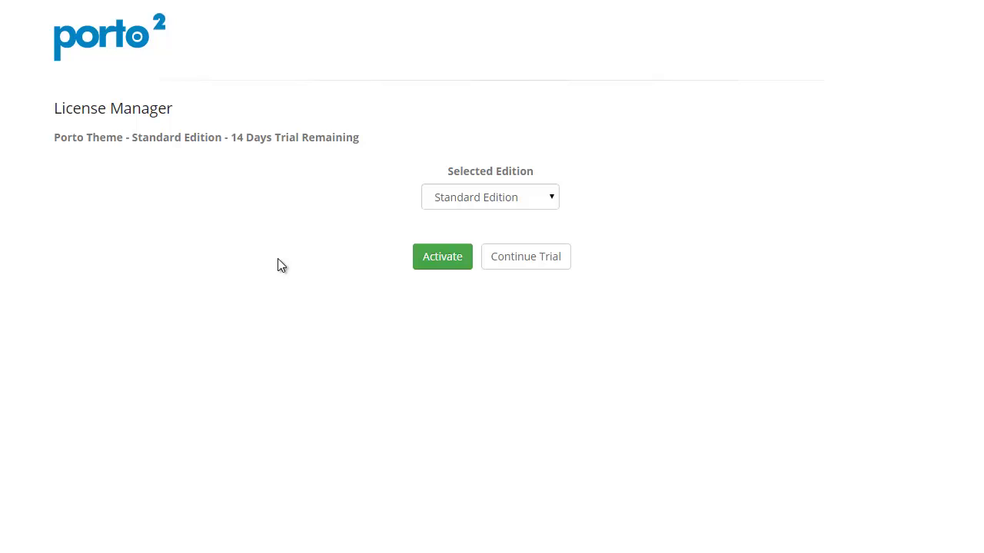
pyautogui.click(453, 257)
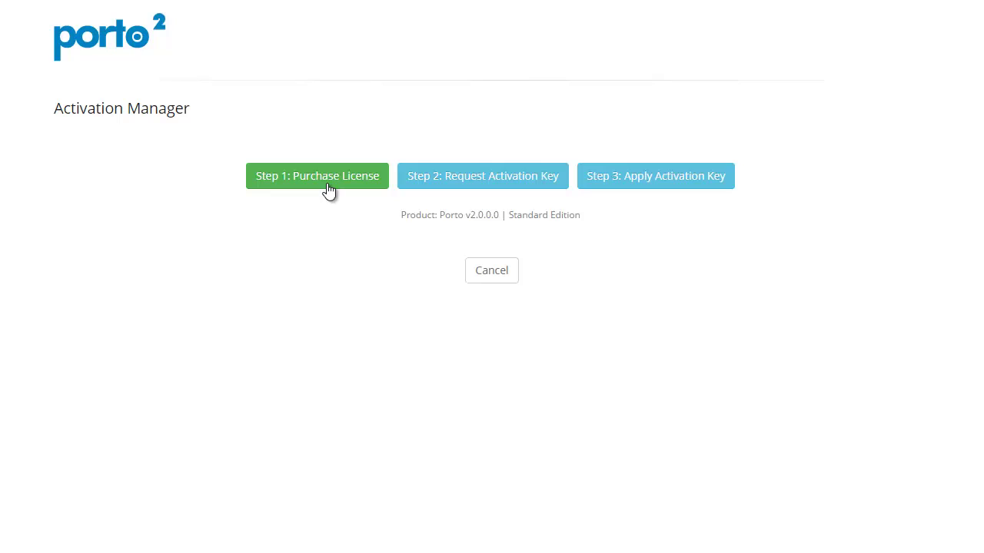
pyautogui.click(526, 186)
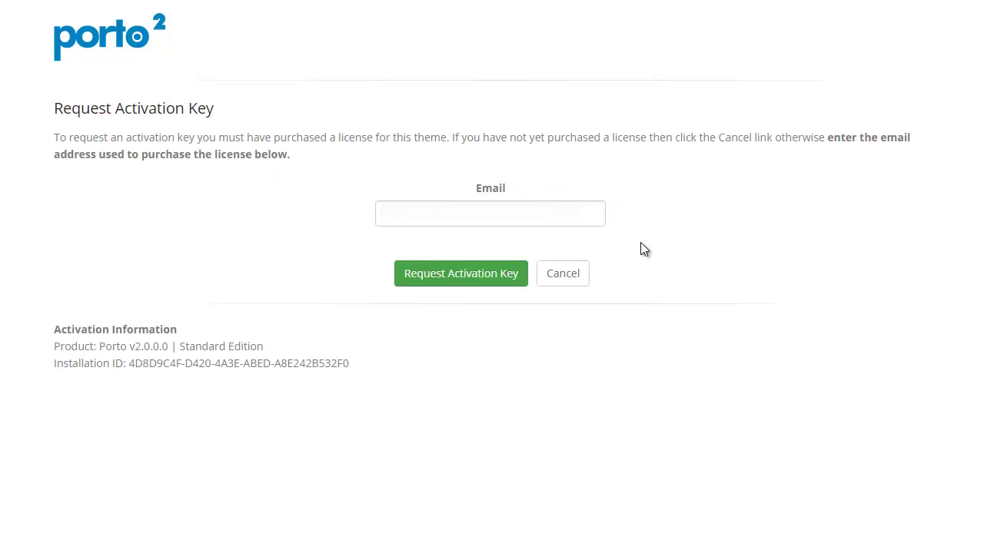
pyautogui.write('info@example.com')
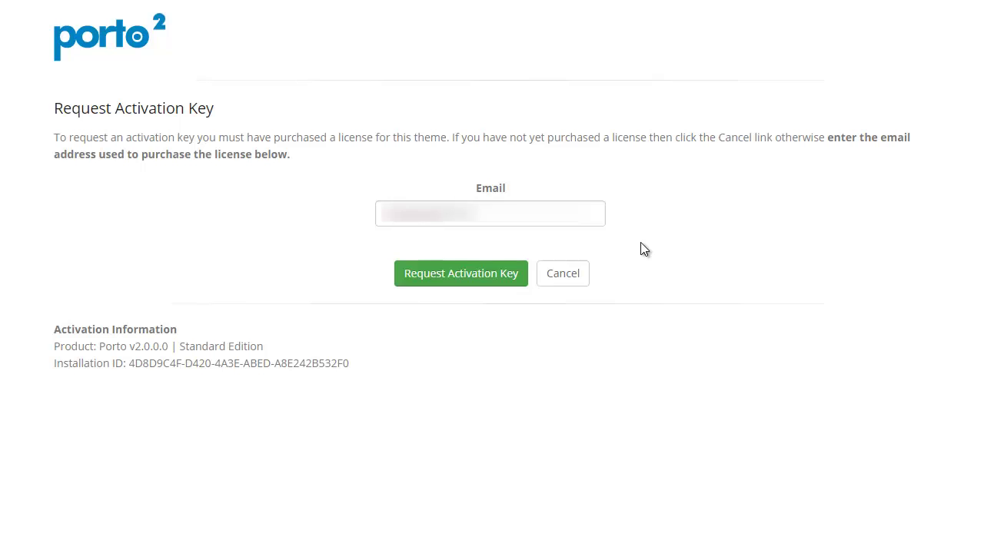
pyautogui.write('.com')
pyautogui.click(460, 281)
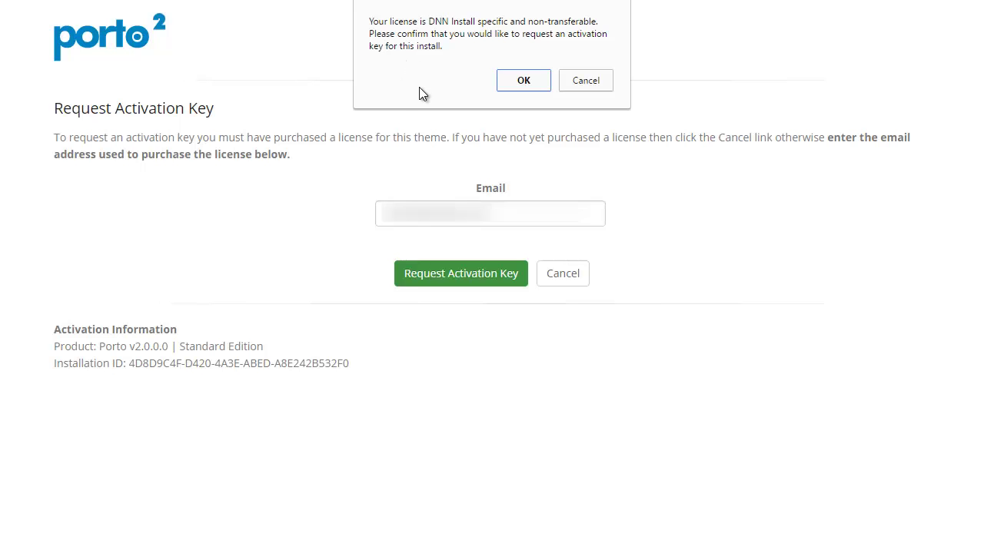
pyautogui.click(525, 80)
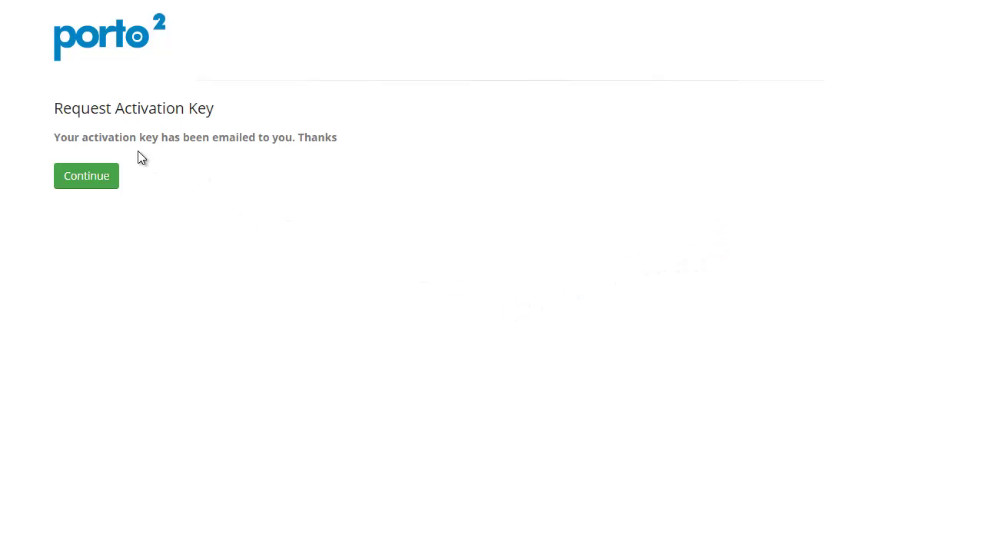
pyautogui.click(106, 185)
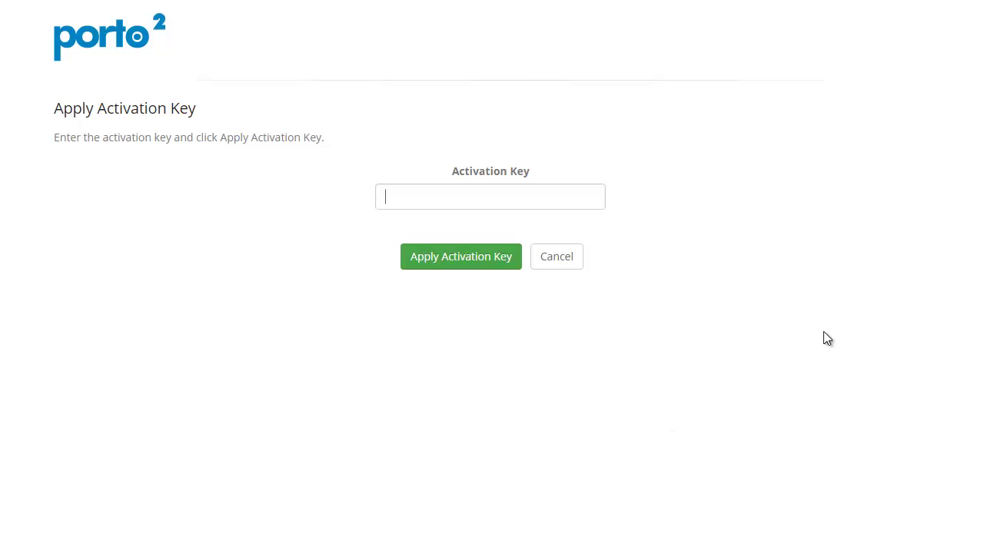
# Paste the activation key into the Activation Key field, apply it, and return to the Home page
pyautogui.rightClick(527, 204)
pyautogui.click(564, 295)
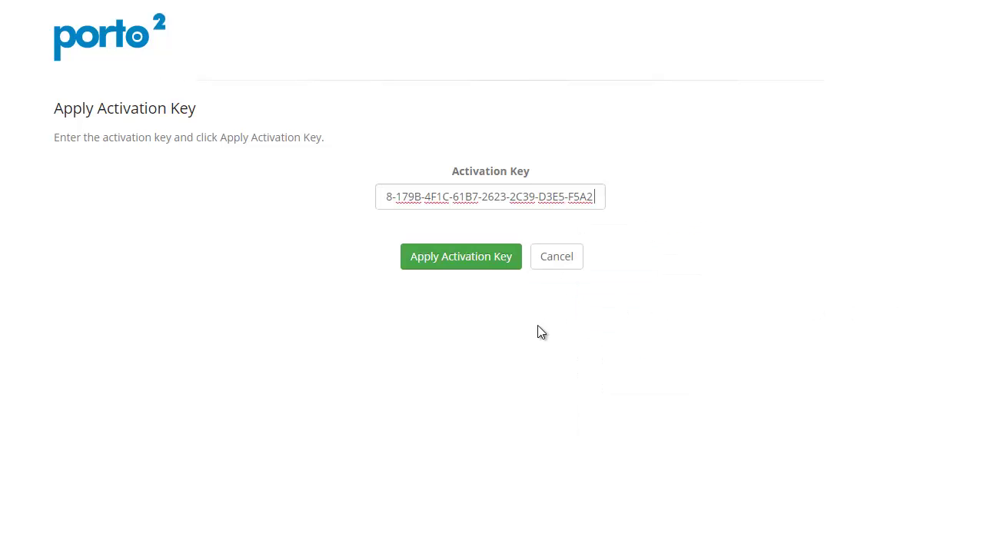
pyautogui.click(476, 263)
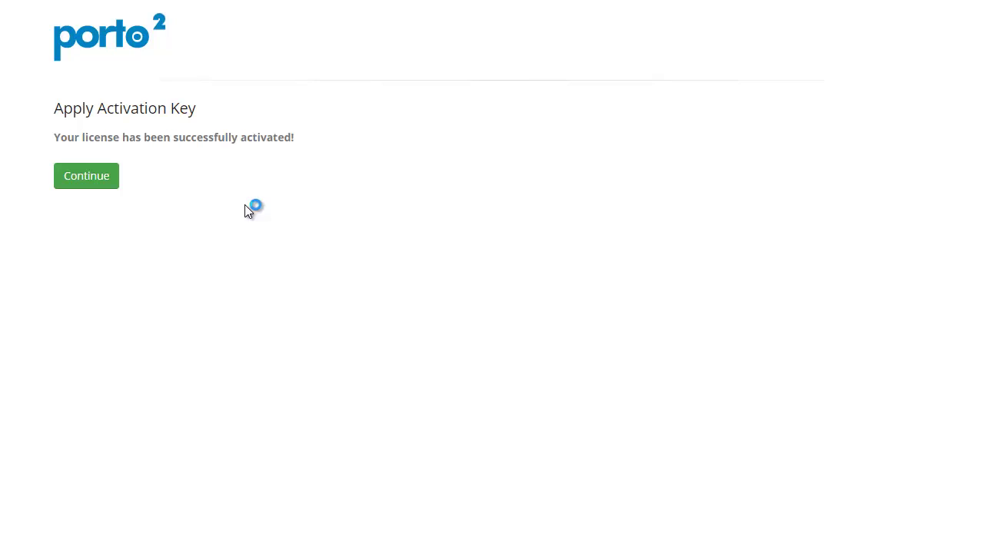
pyautogui.click(100, 178)
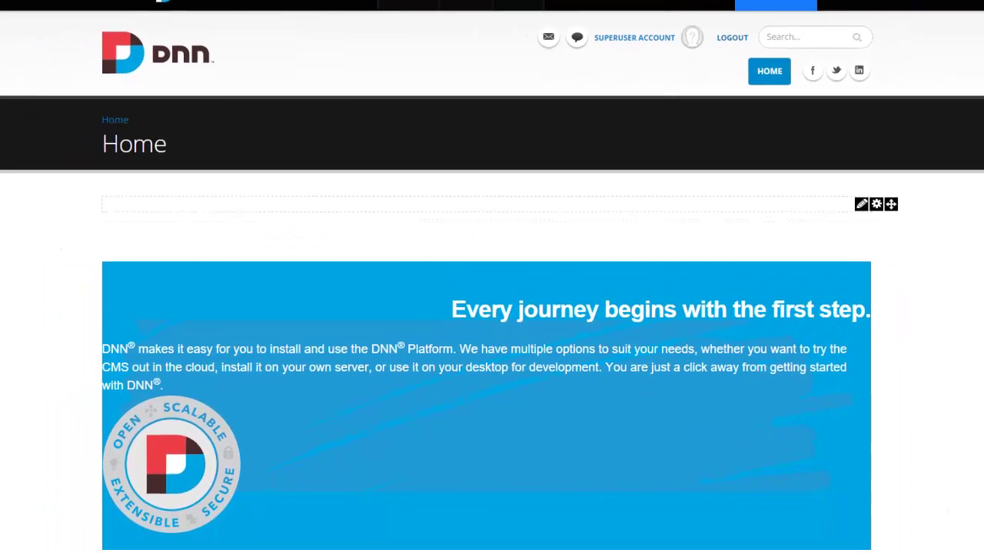